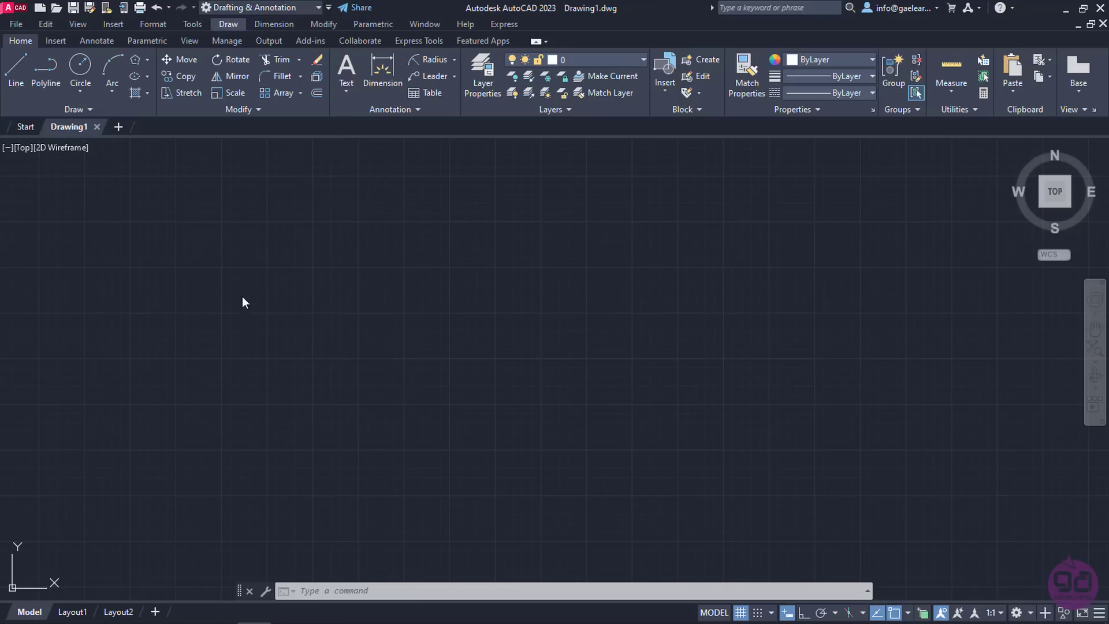
Expand the Home tab's Draw panel slide-out to show Multiple Points, dropping a typed 'point' command
click(96, 115)
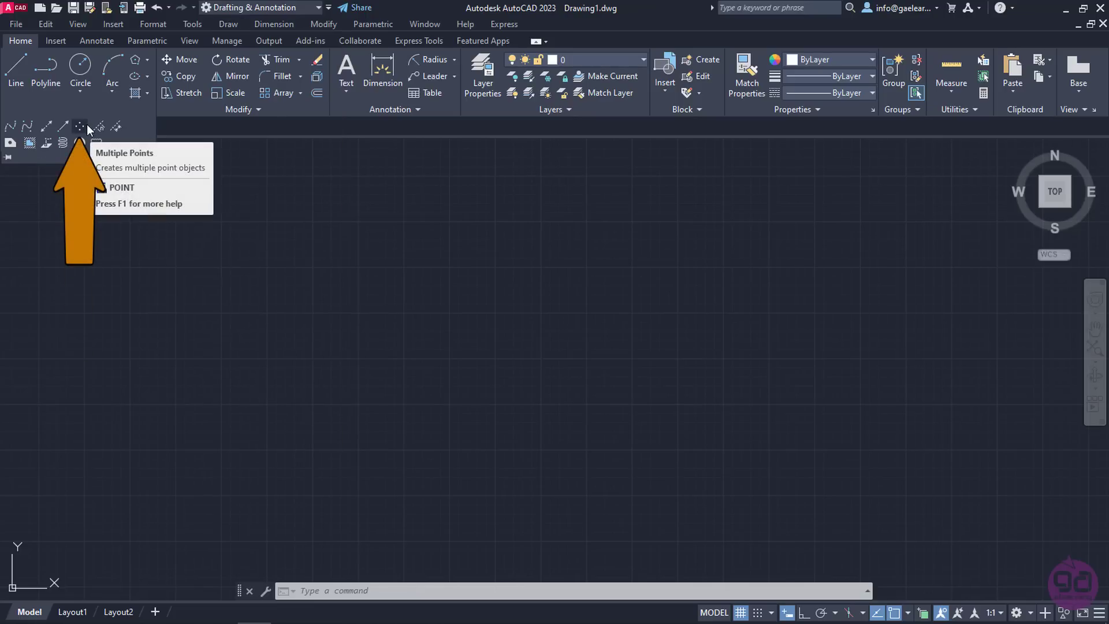
key(Escape)
key(Escape)
click(362, 592)
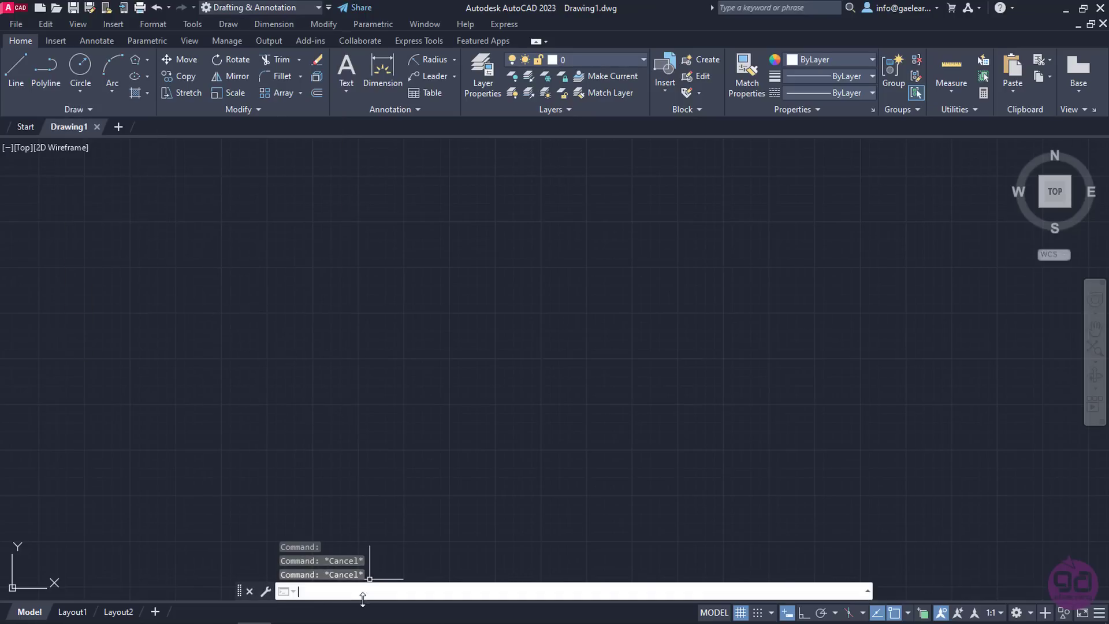
text(point)
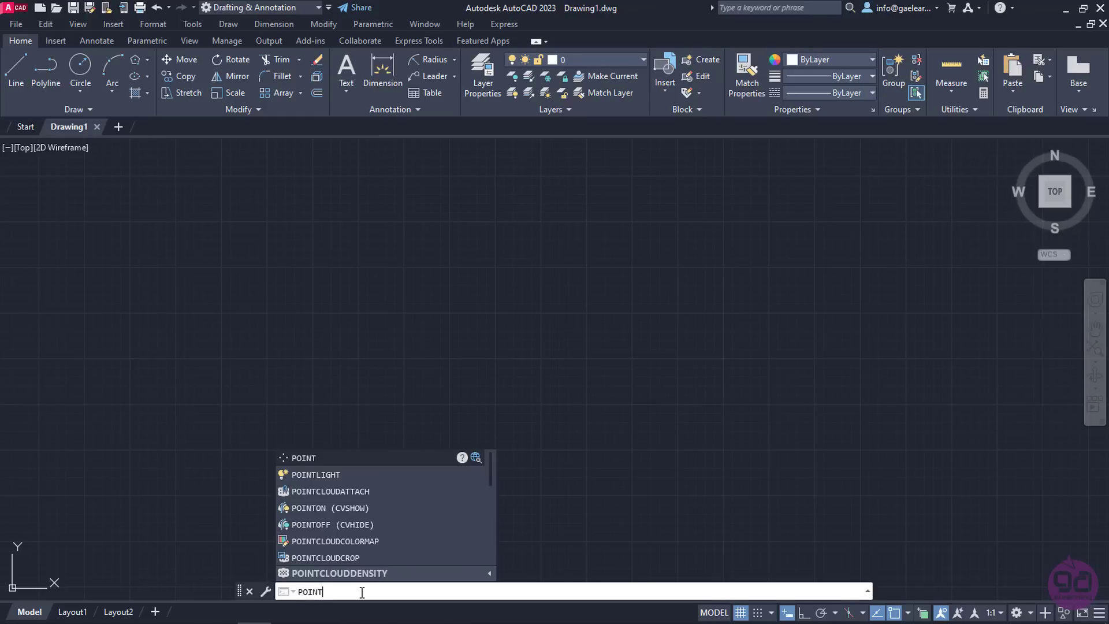
key(BackSpace)
key(BackSpace)
key(BackSpace)
key(BackSpace)
key(BackSpace)
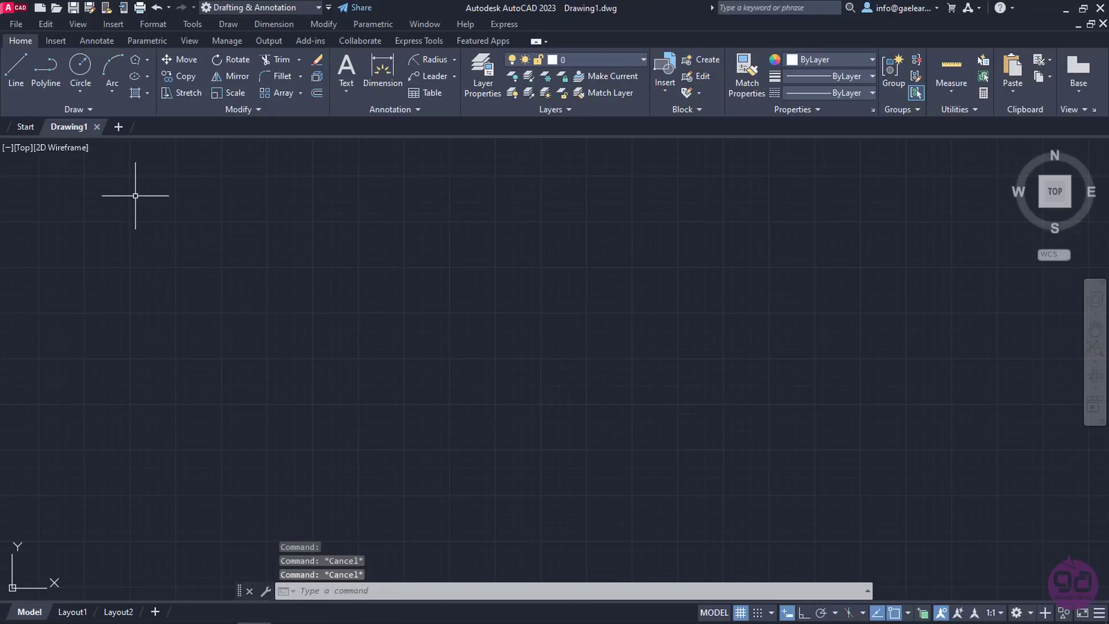
click(82, 109)
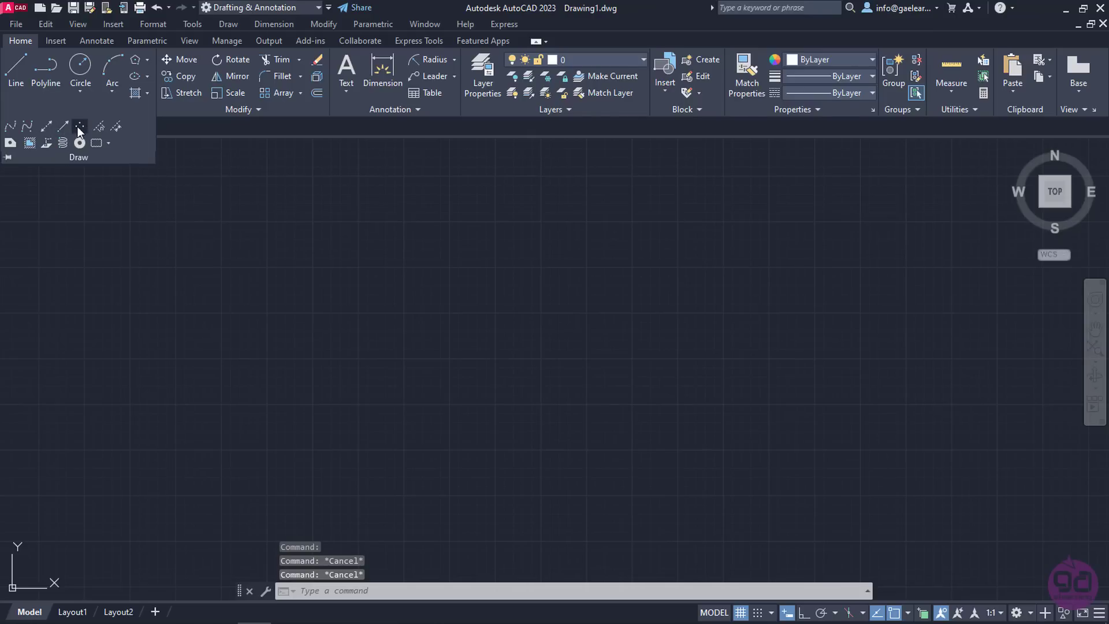
Place two points with Multiple Points, one left of centre and one up to its right
click(79, 128)
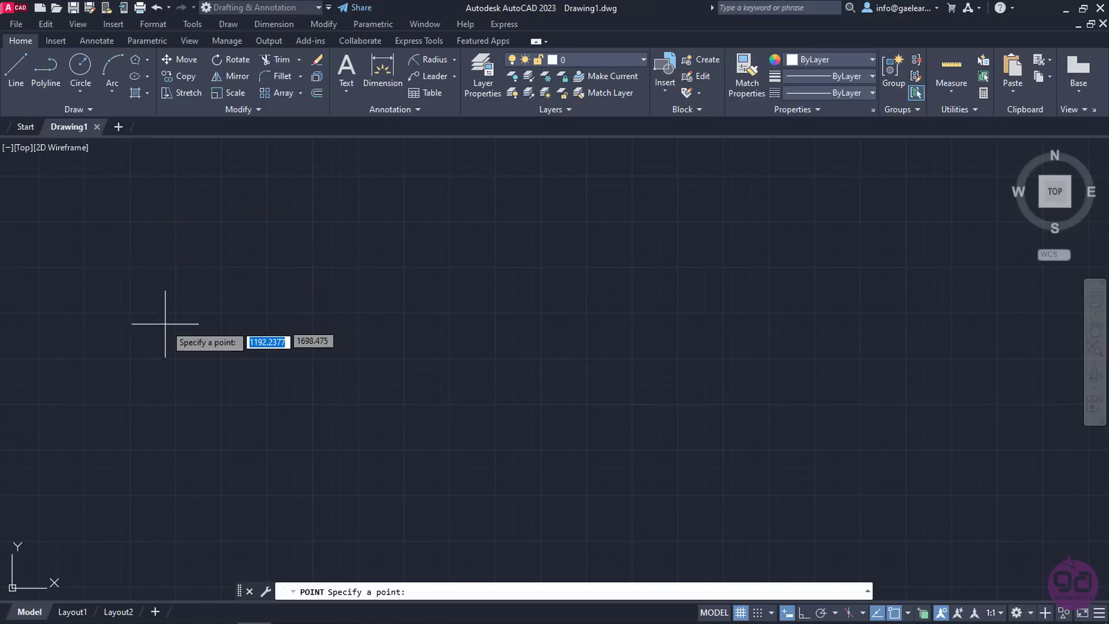
click(251, 380)
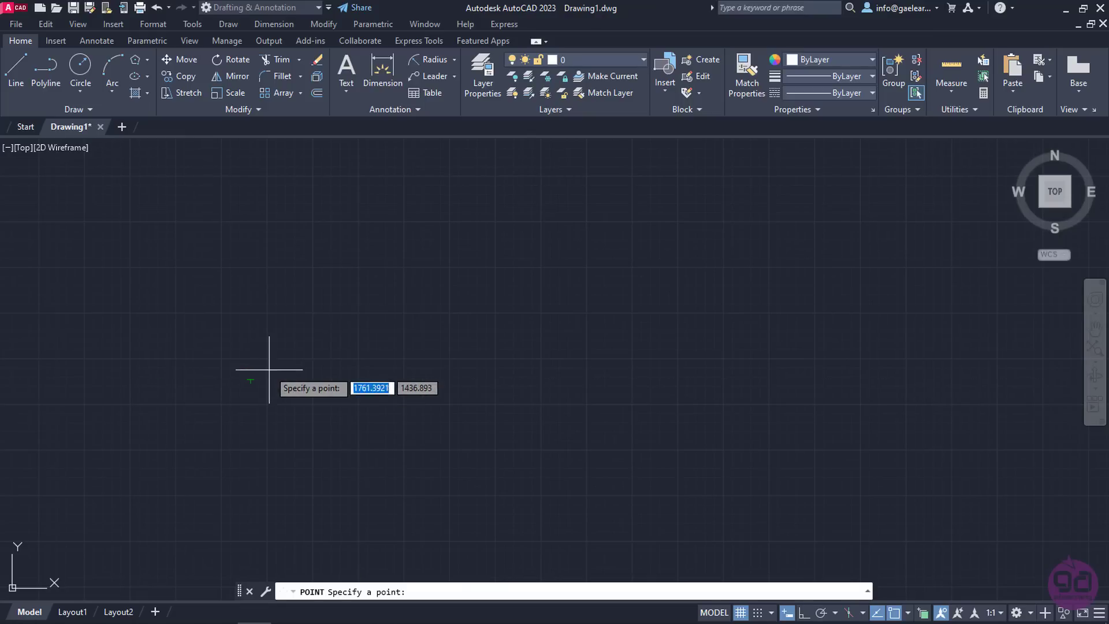
click(371, 330)
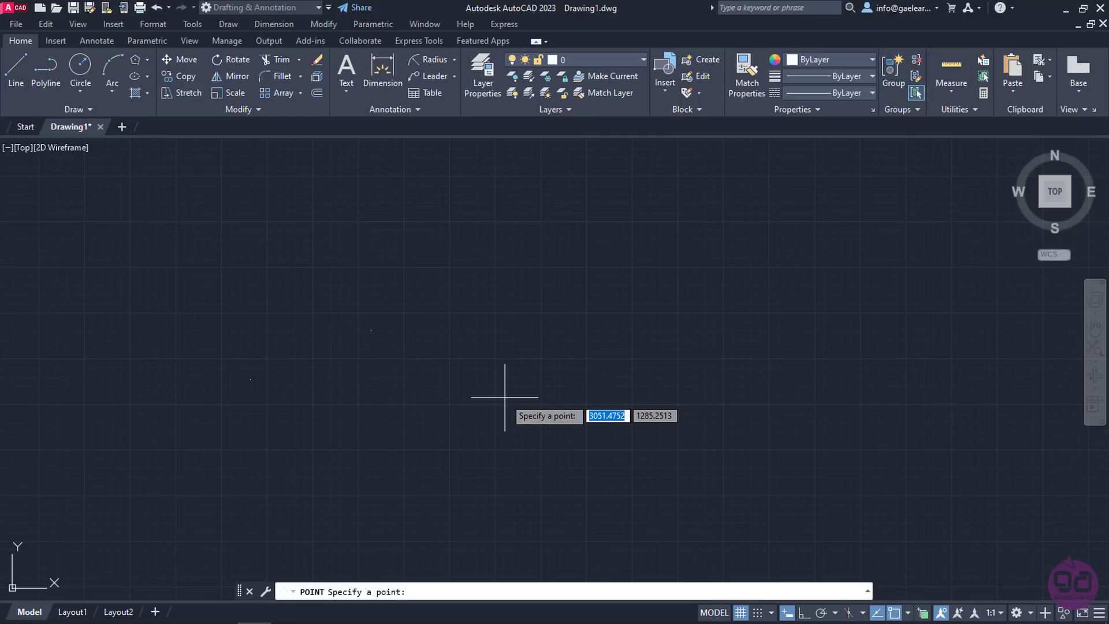
key(Escape)
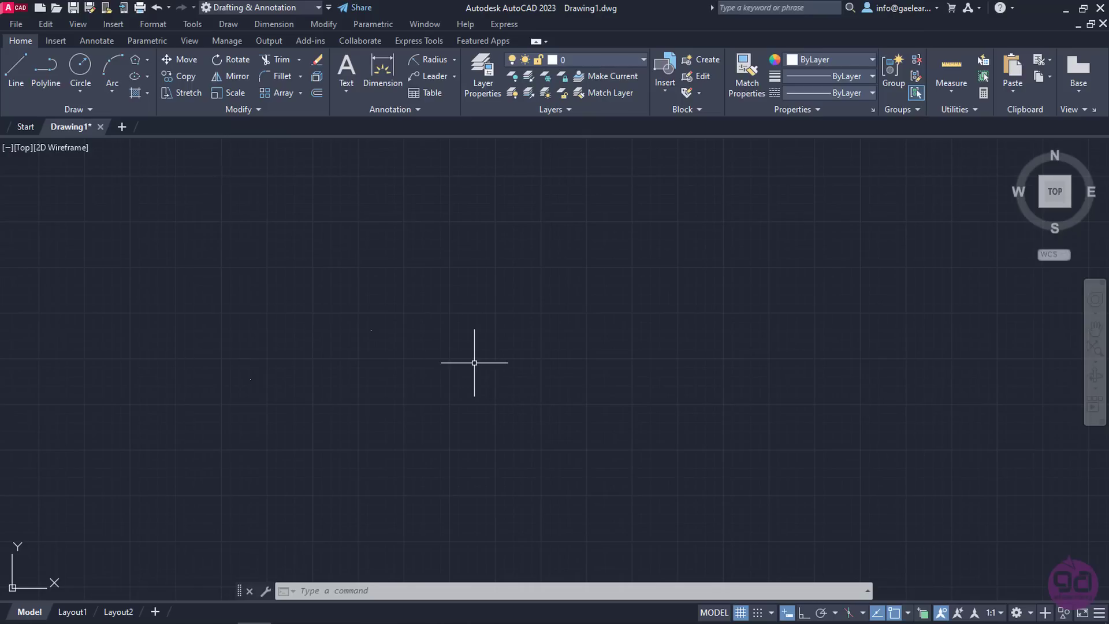
Open the Point Style dialog from the Format menu and move it to the screen centre
click(155, 25)
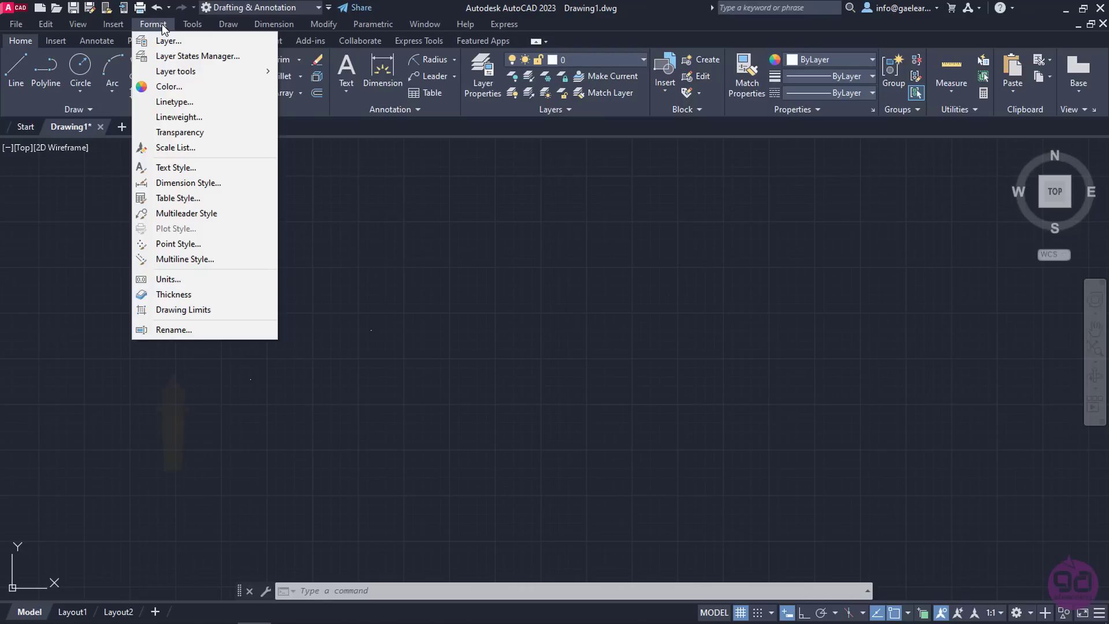
click(184, 247)
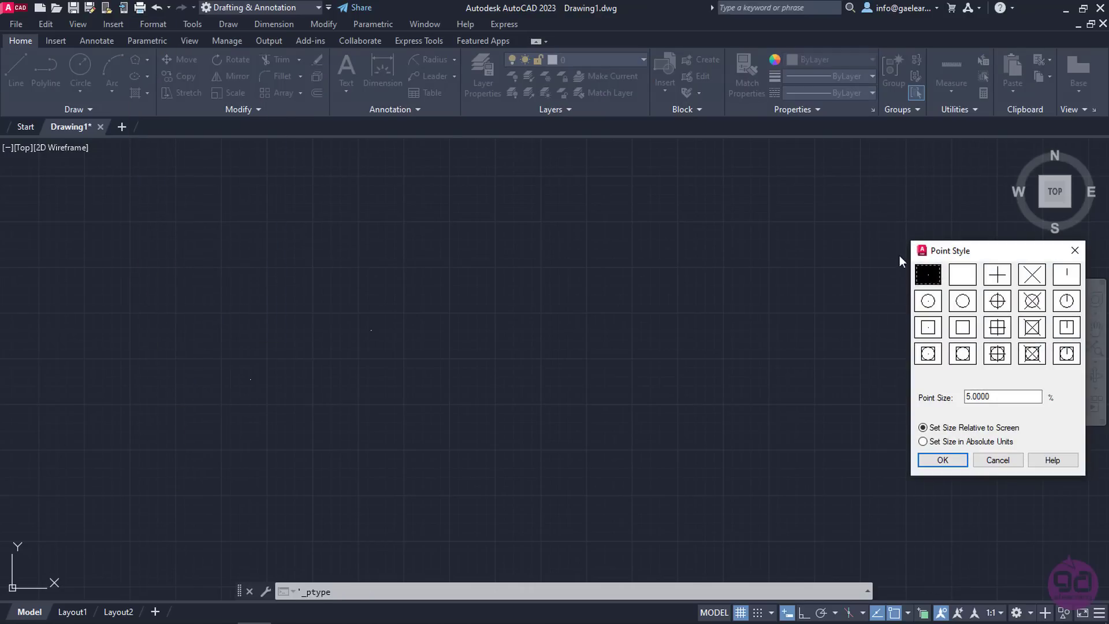
drag(948, 251, 535, 203)
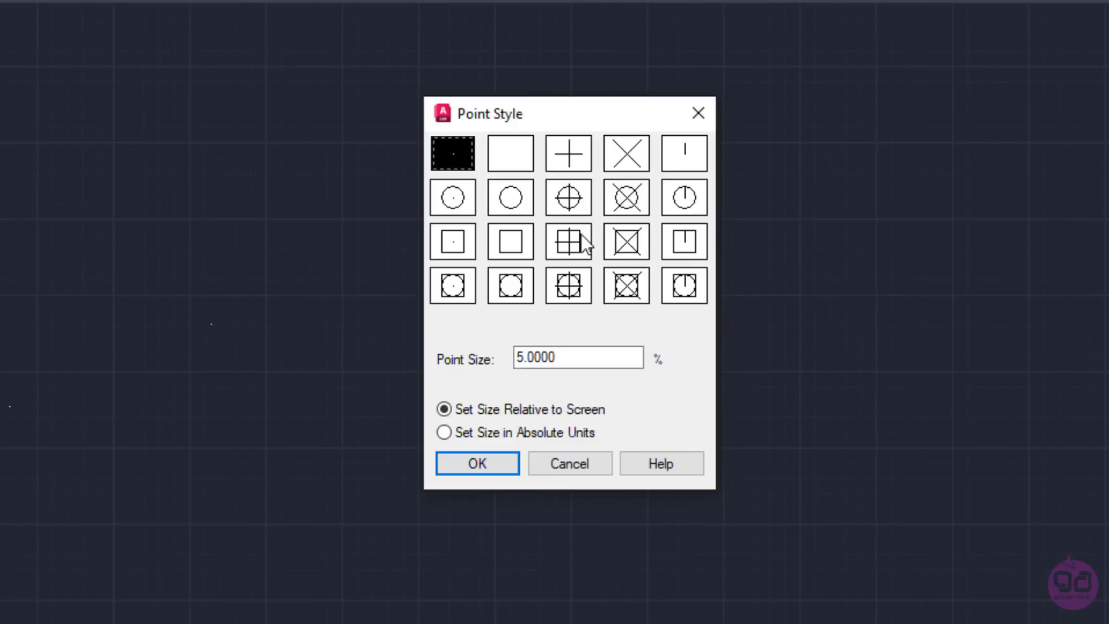
Pick the circle-with-X icon in row 2, column 4 of the Point Style dialog
click(620, 209)
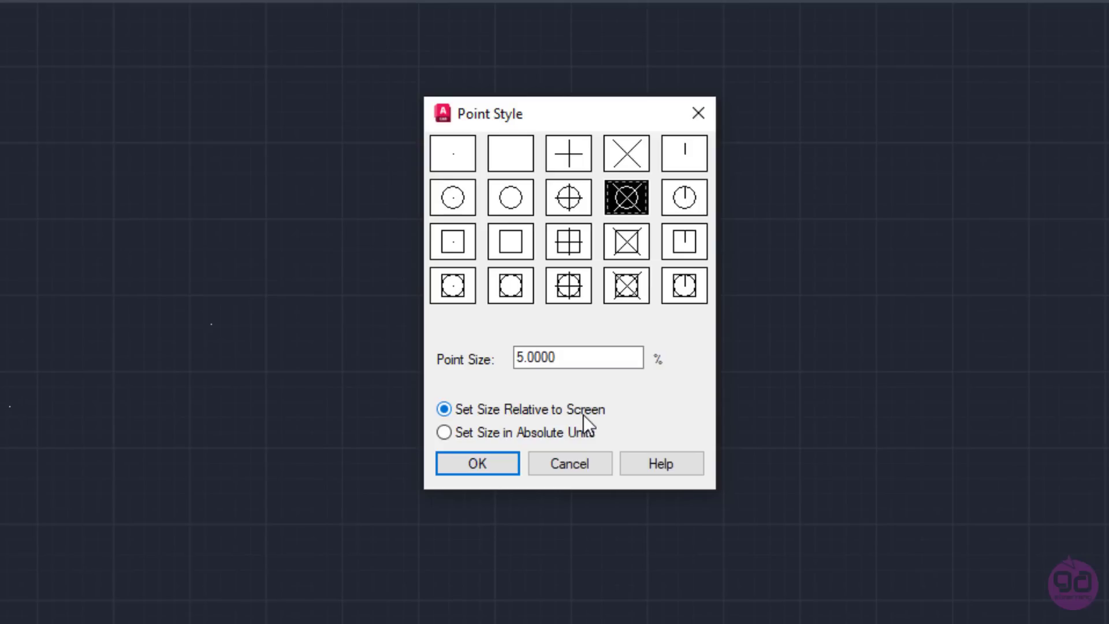
Set the point size to 50 in absolute units and apply the point style
click(535, 432)
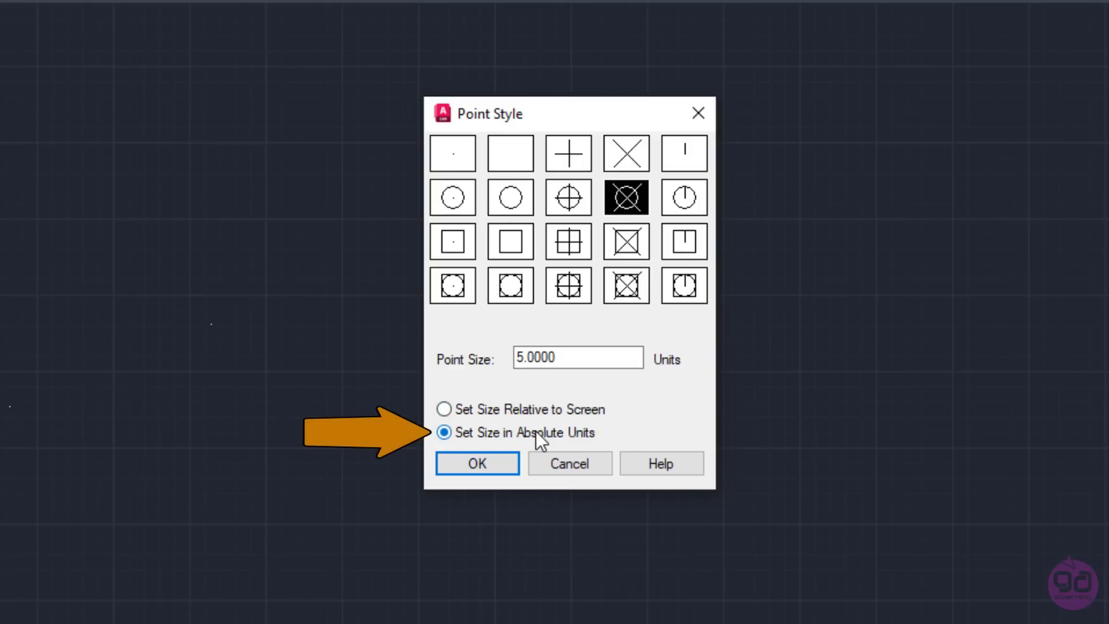
click(581, 359)
drag(581, 359, 517, 361)
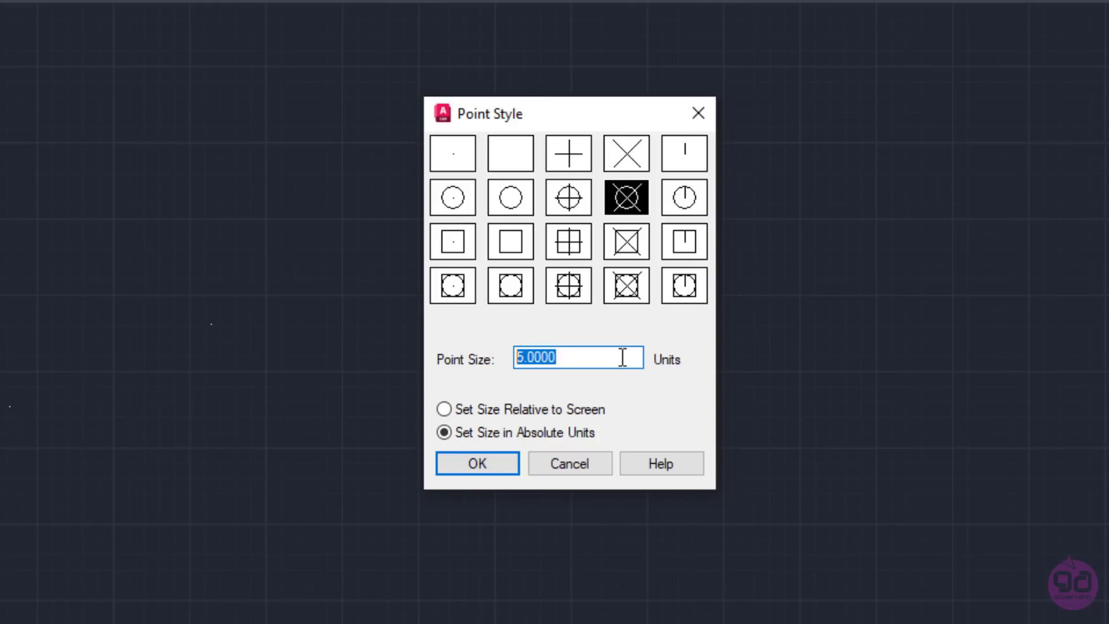
text(50)
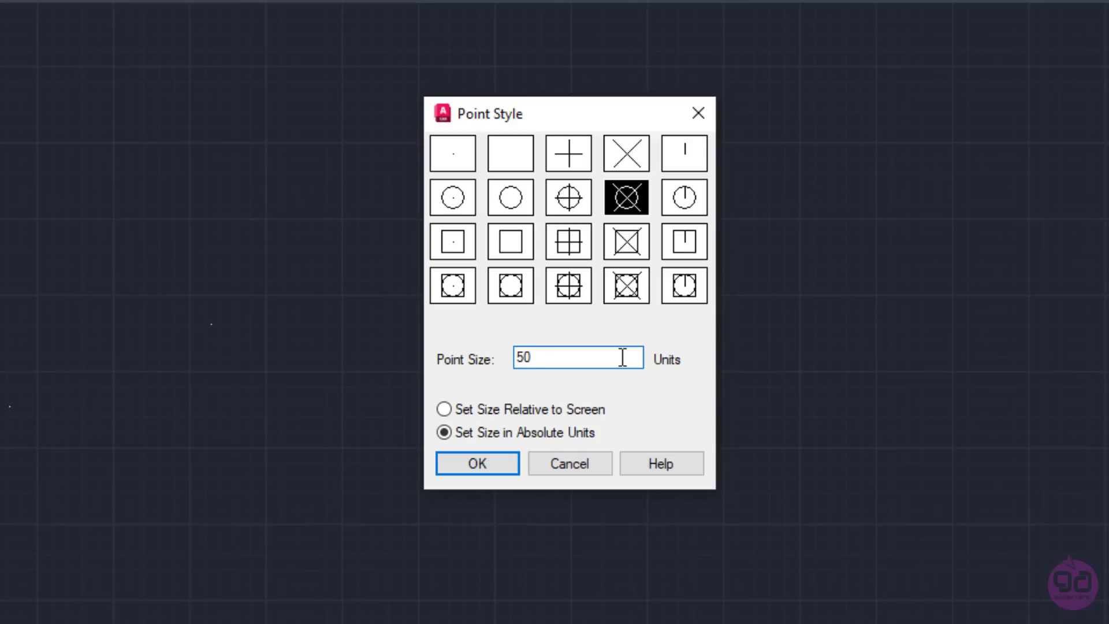
click(445, 463)
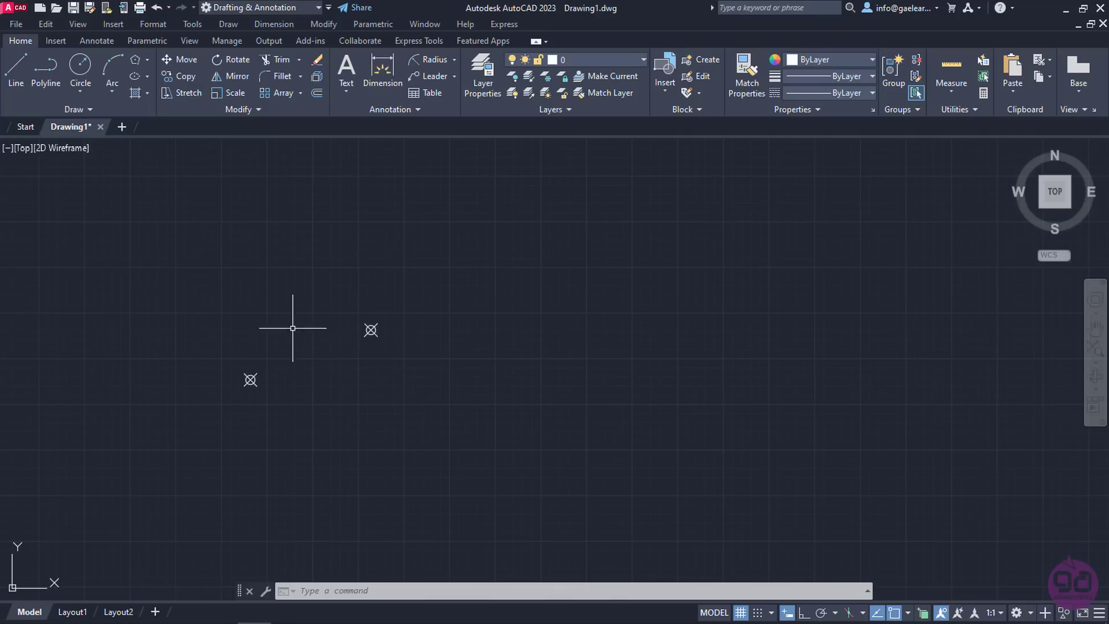
Start the Multiple Points tool again from the expanded Draw panel
click(107, 108)
click(80, 128)
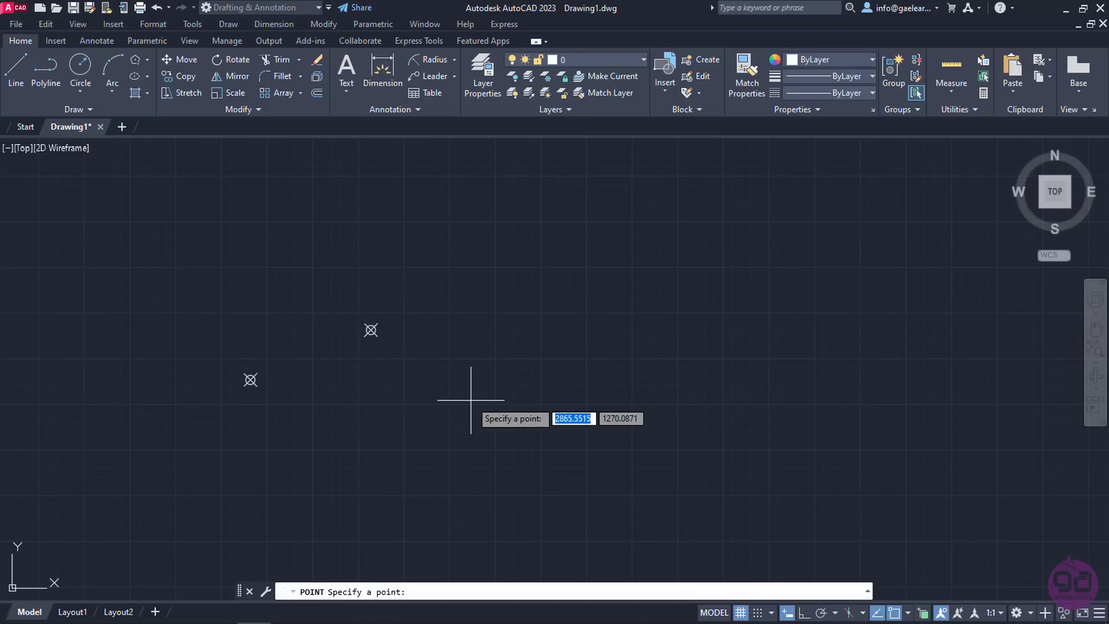
Place a point at coordinates 1500,2000 and end the point command
text(1500)
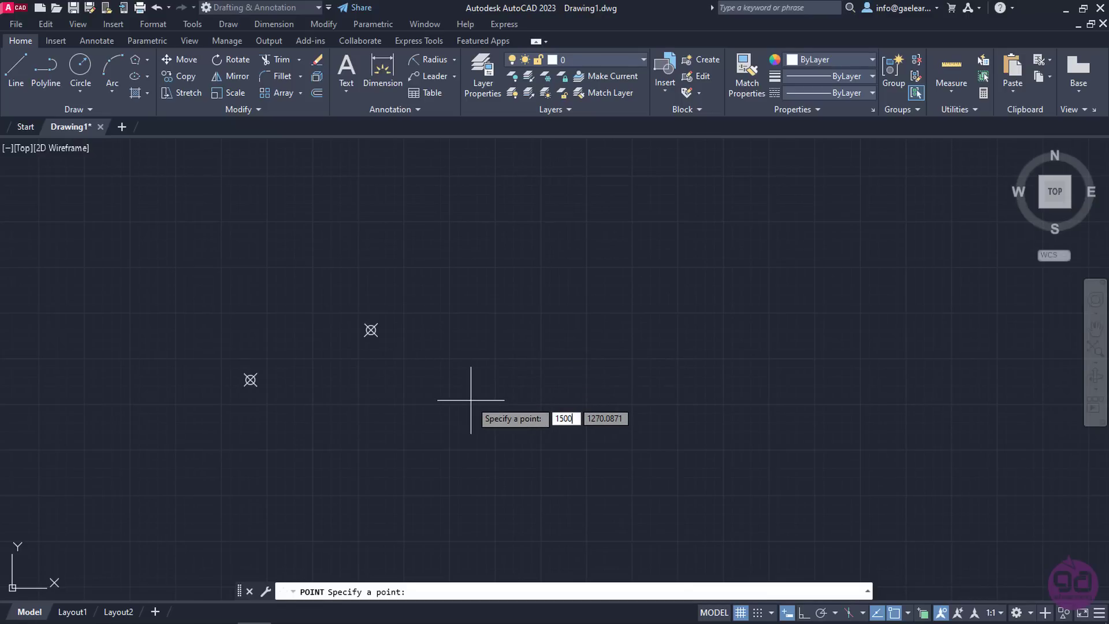
text(,)
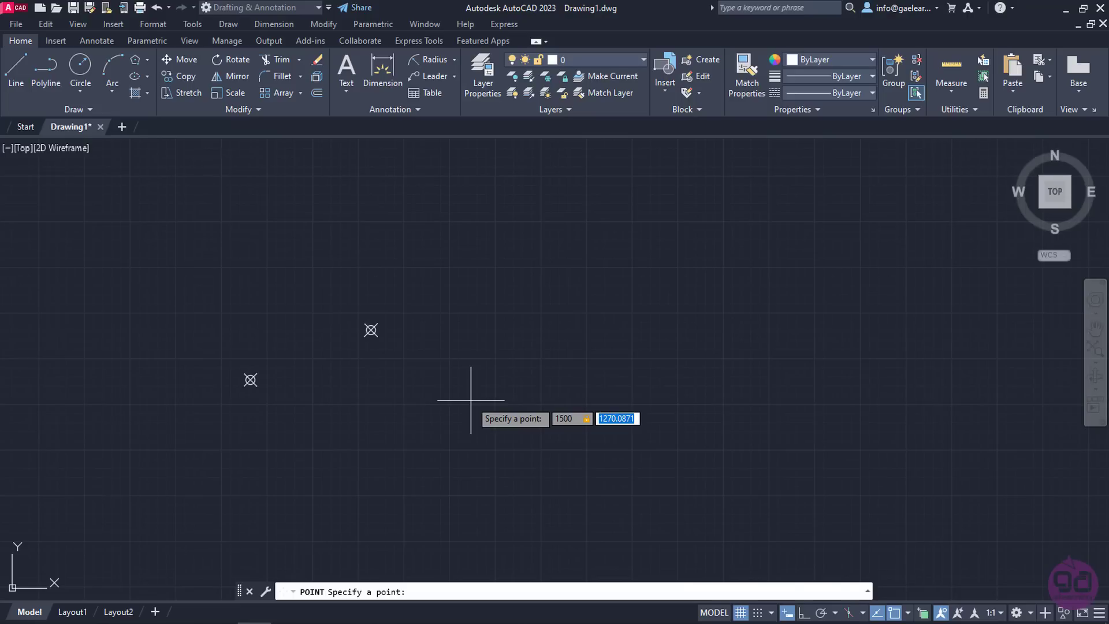
text(2000)
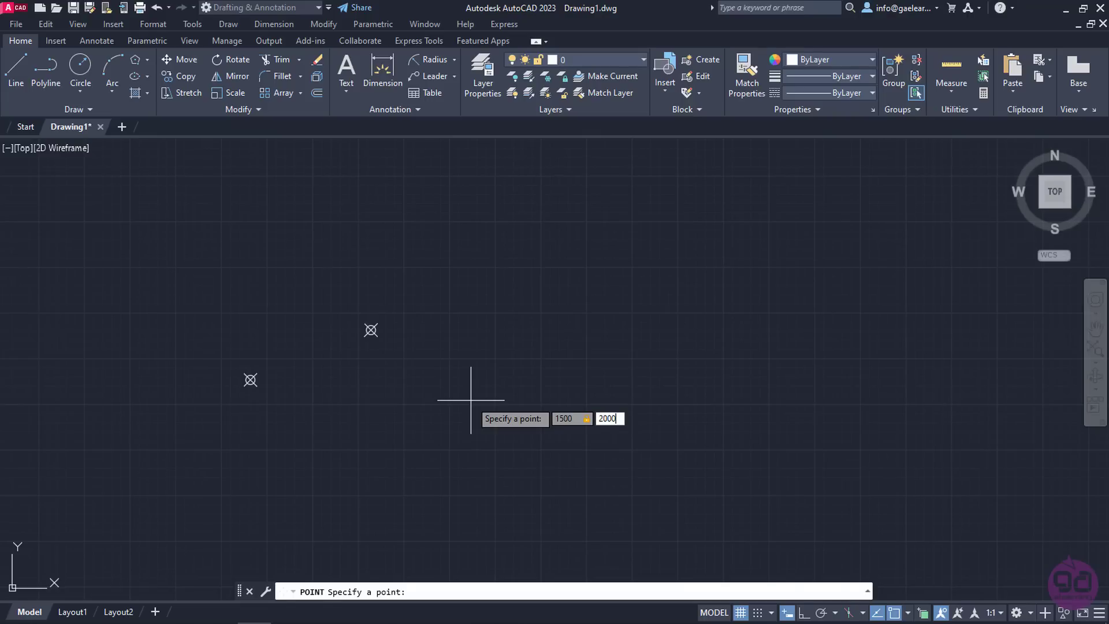
key(Return)
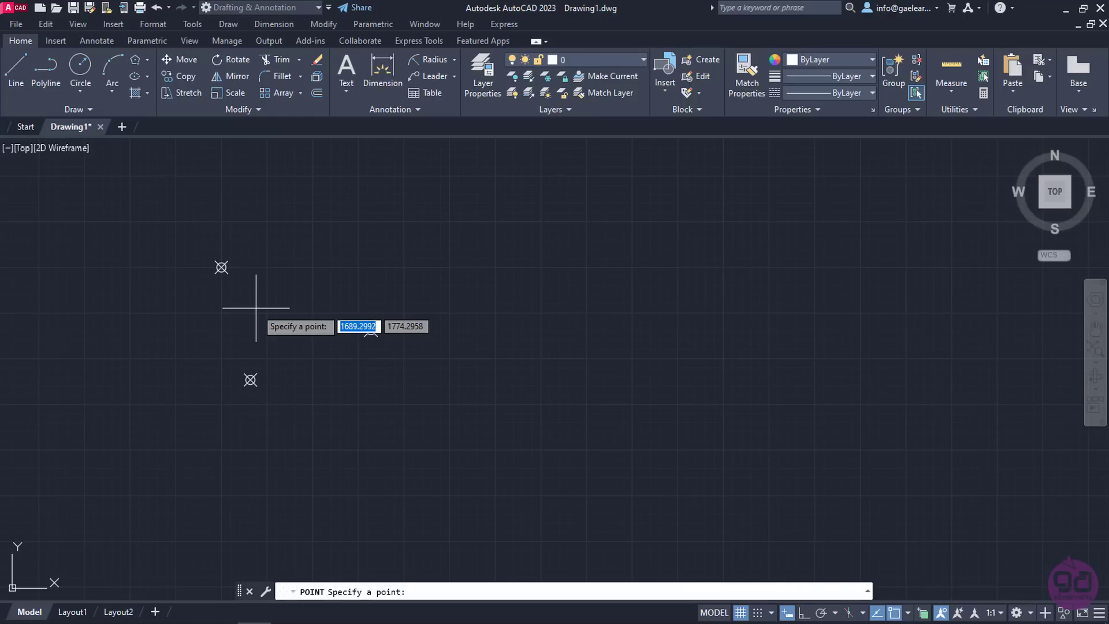
key(Escape)
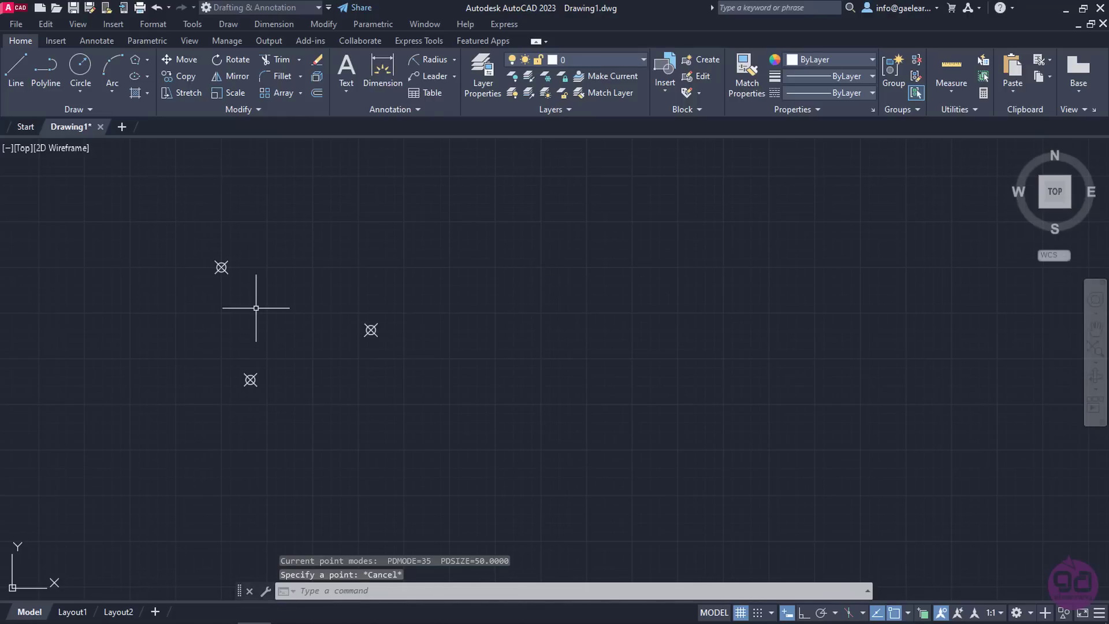
Select the new upper-left point and open its right-click options
click(221, 267)
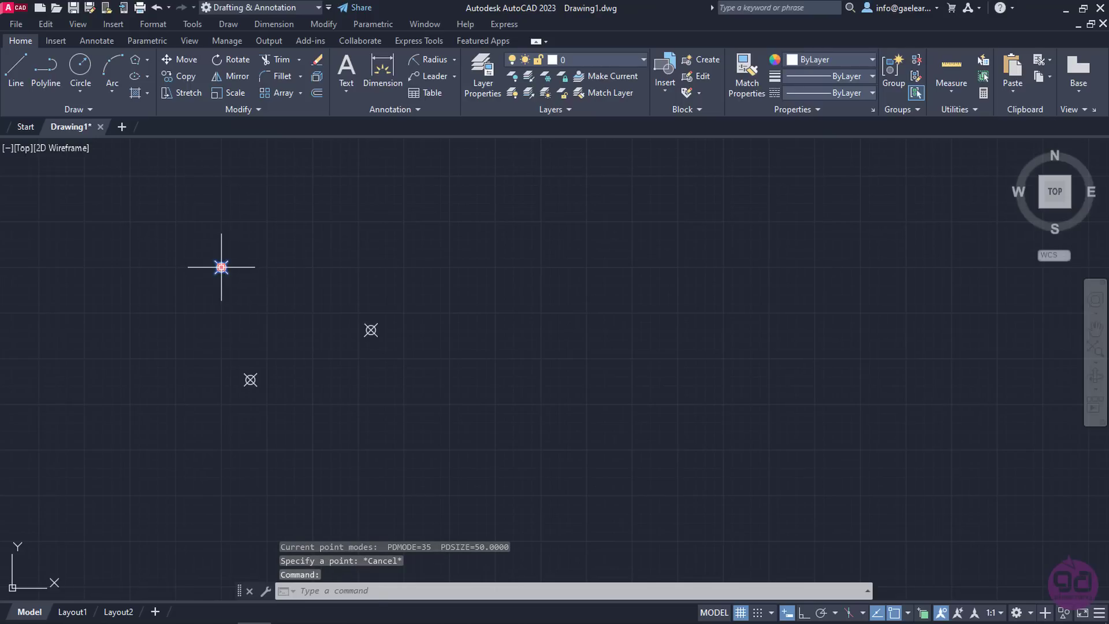
right_click(221, 267)
click(248, 593)
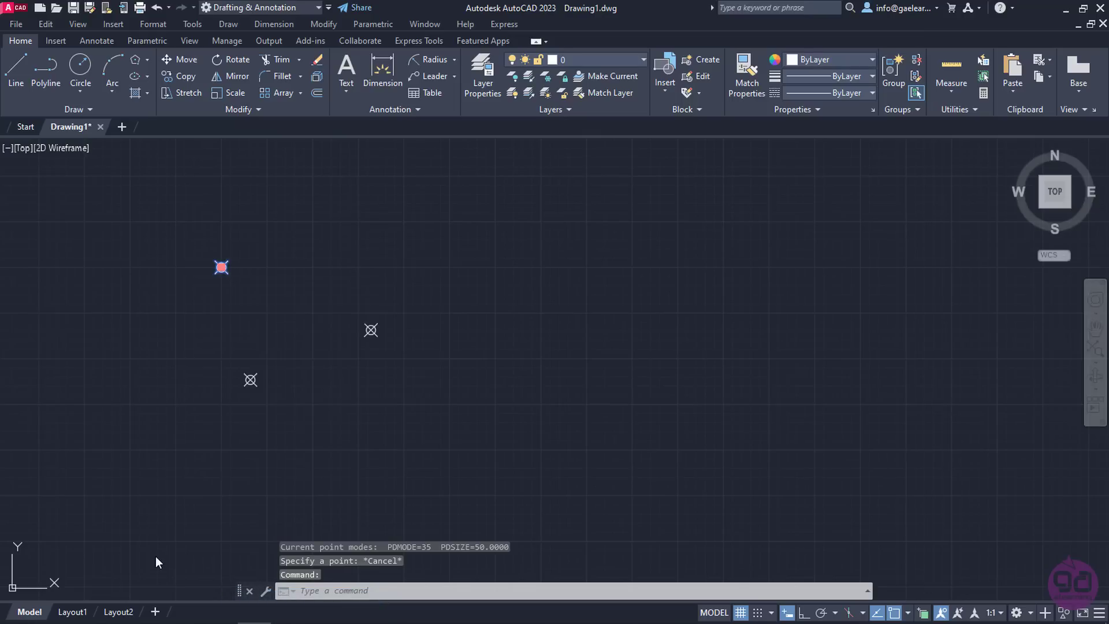